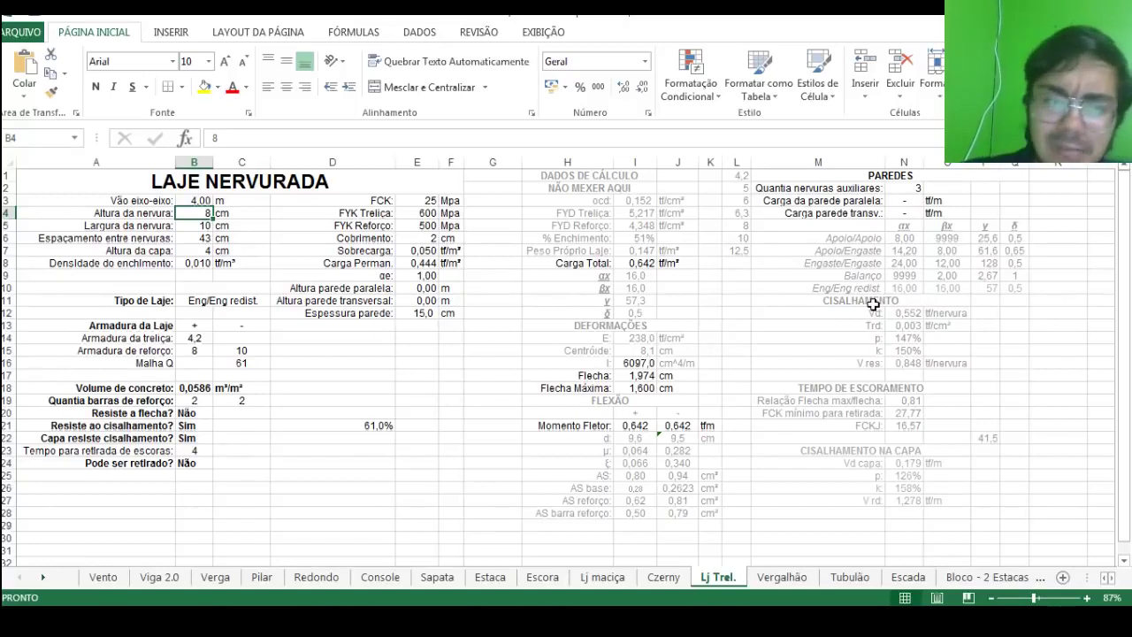
- Try a rib height (Altura da nervura) of 9 cm and set it back to 8 cm
type("9")
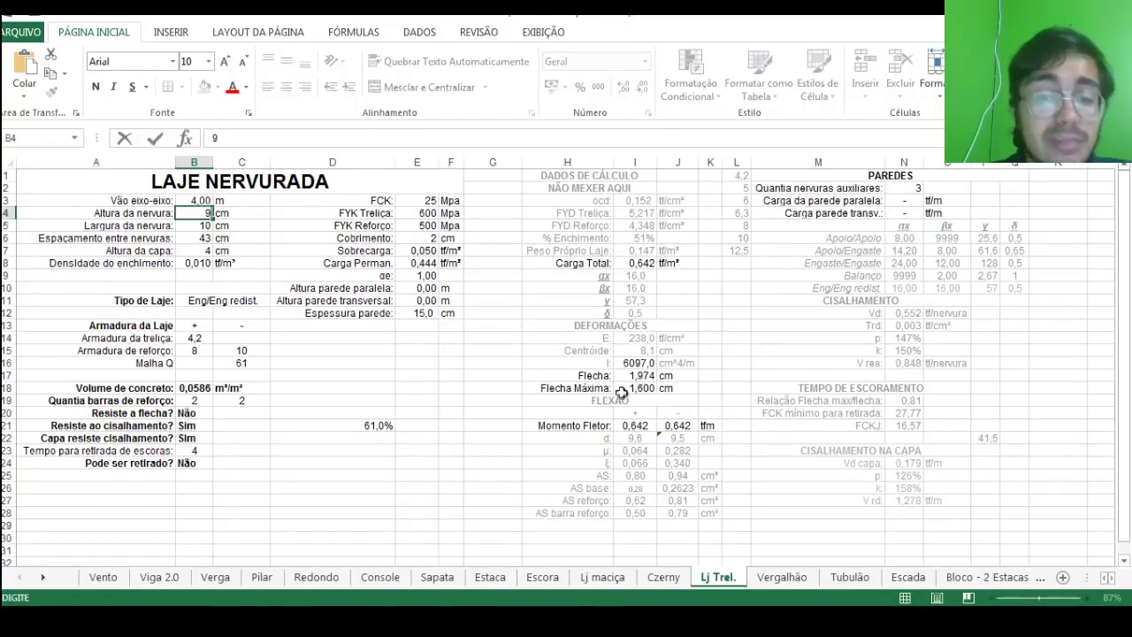
key("Return")
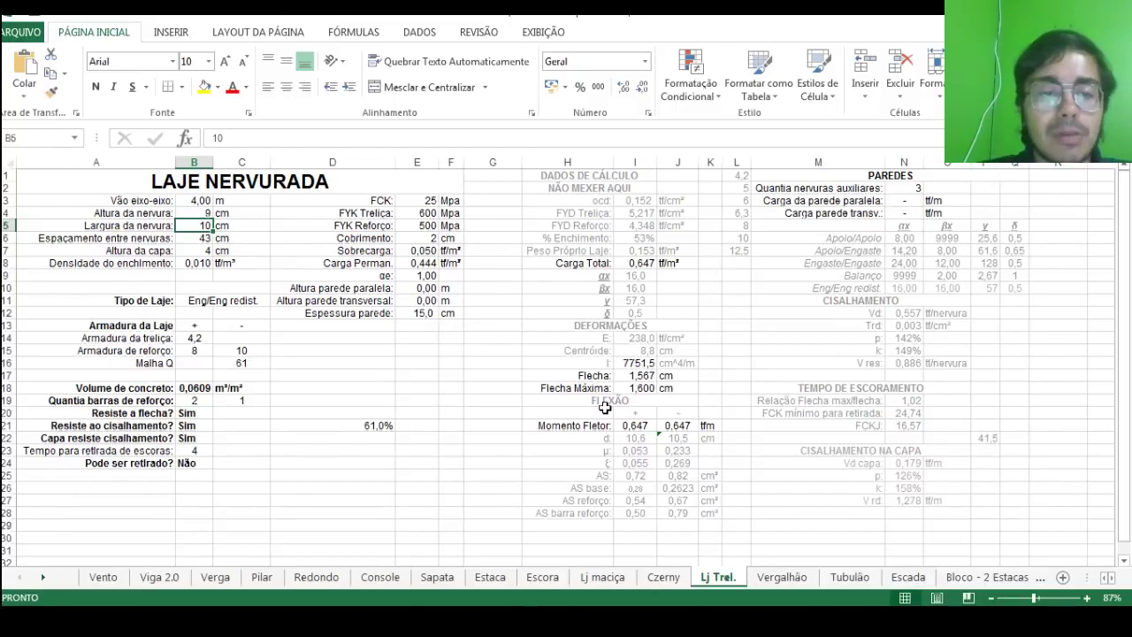
key("Up")
type("8")
key("Return")
key("Up")
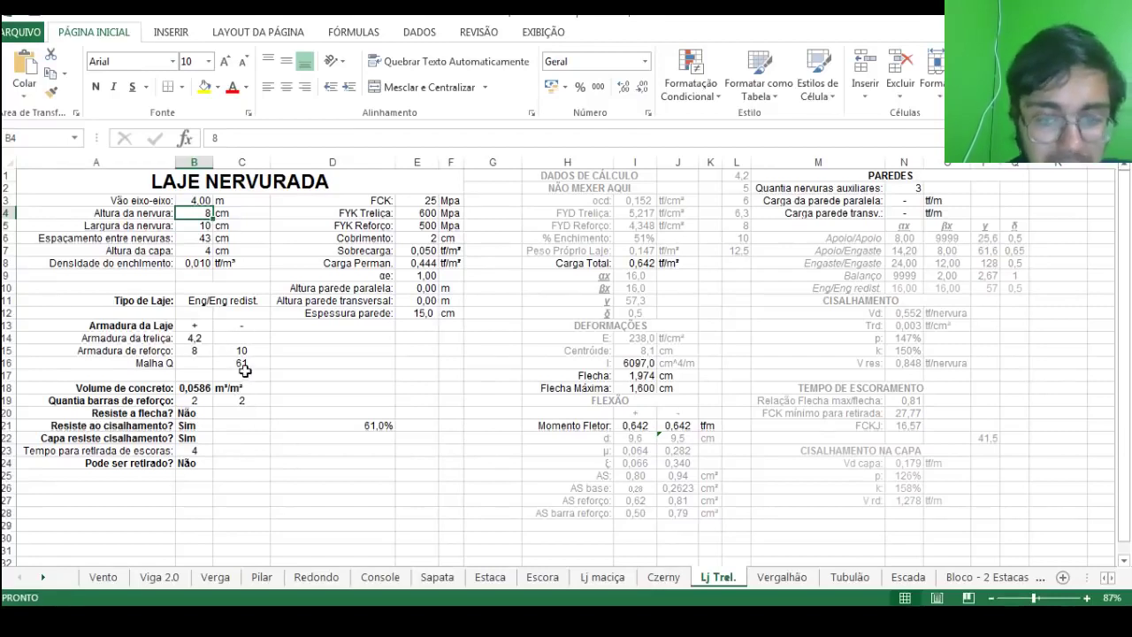
- Set the rib height to 9 cm, undo that change, and enter 9 cm again
type("9")
key("Return")
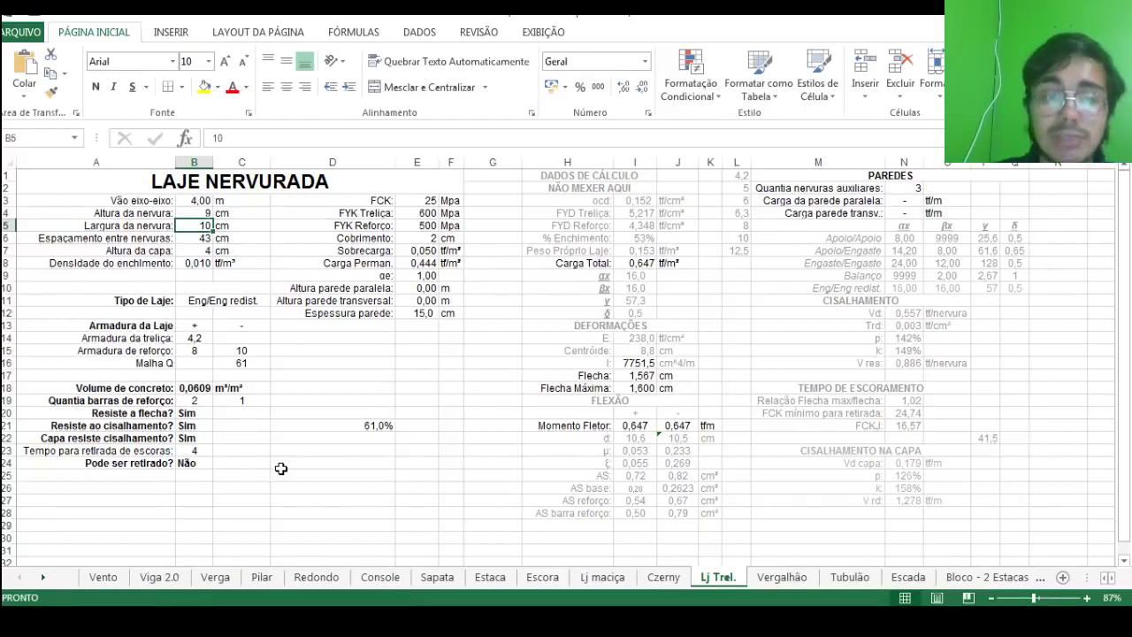
key("ctrl+z")
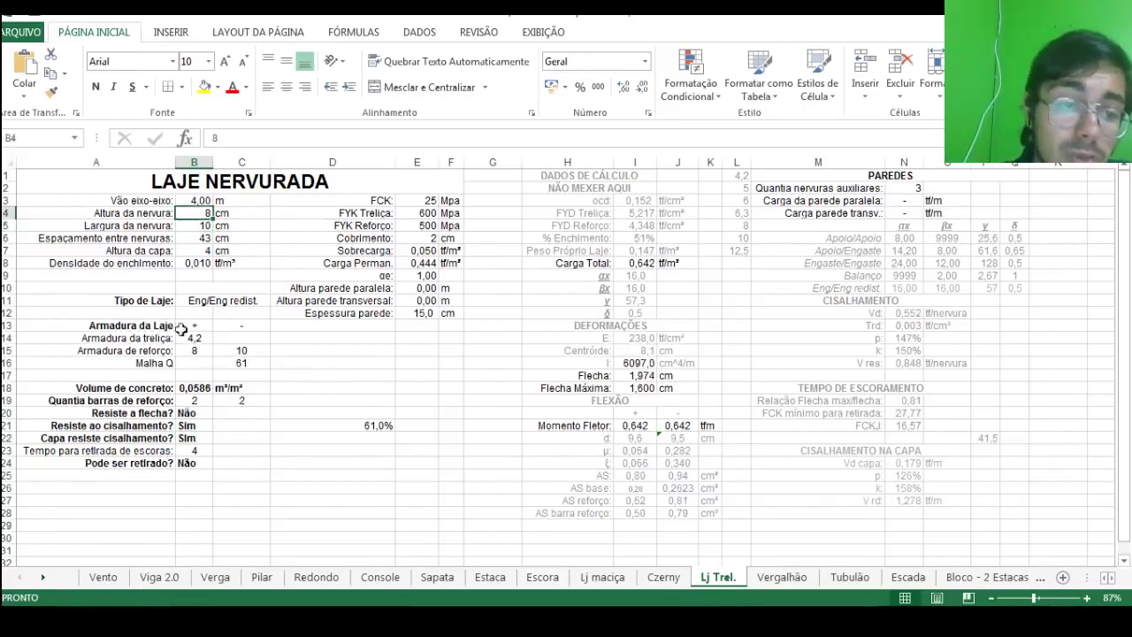
type("9")
key("Return")
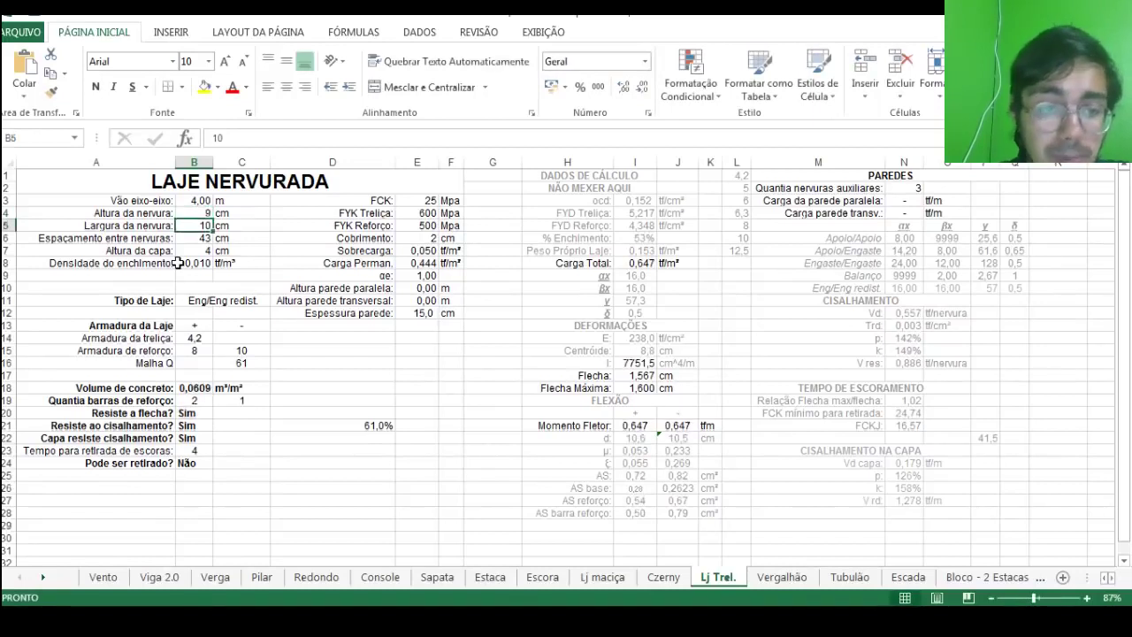
- Set the positive reinforcement bar diameter (Armadura de reforço) to 6,3
left_click(189, 350)
left_click(220, 350)
left_click(200, 389)
- Test the ribbed slab with a rib height of 8 cm, and return it to 9 cm
left_click(193, 213)
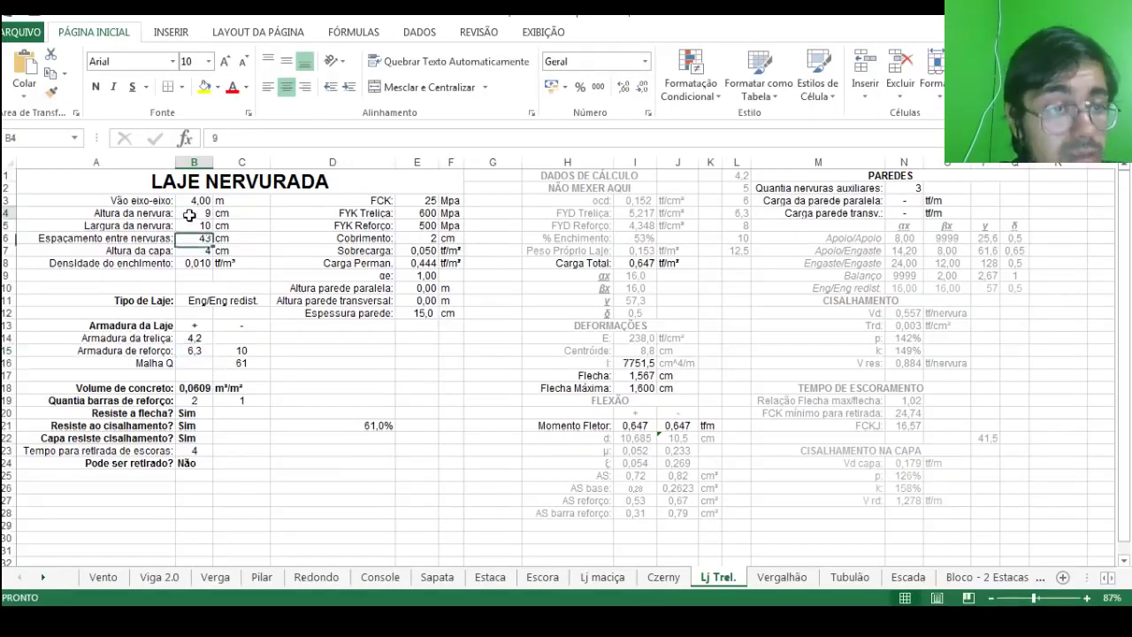
type("8")
key("Return")
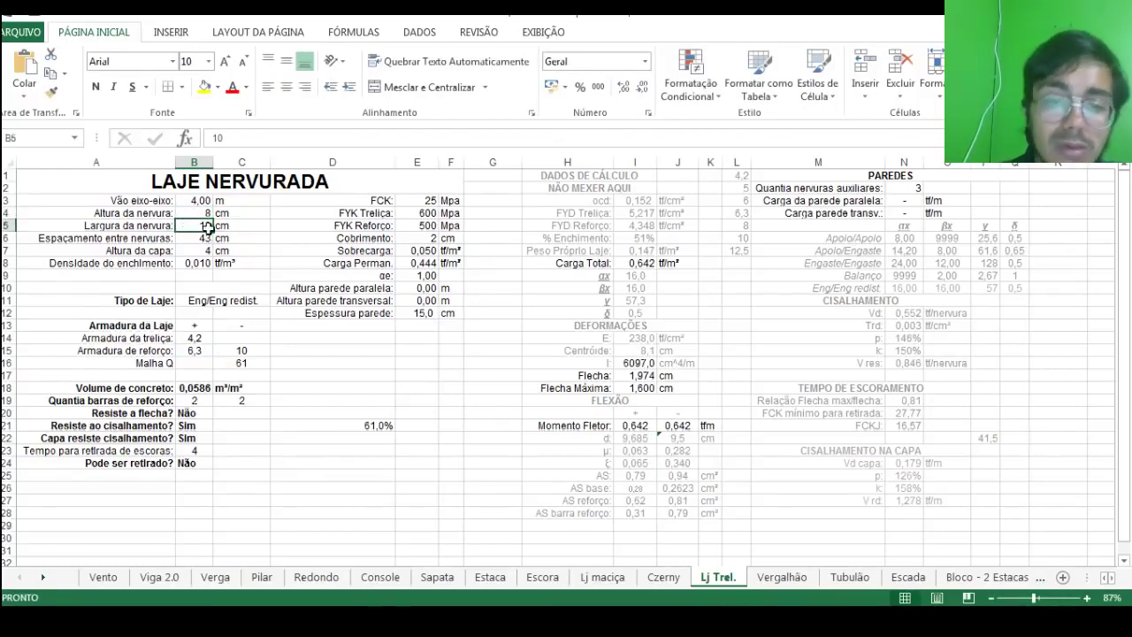
left_click(206, 215)
type("9")
key("Return")
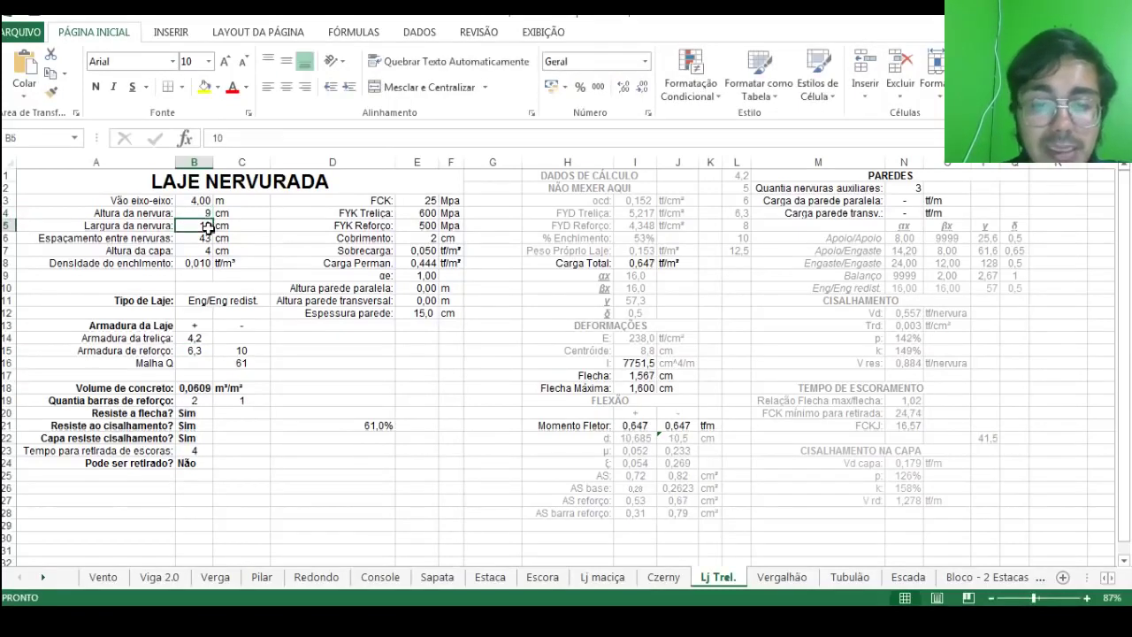
- Change the slab's positive reinforcement bar diameter (Armadura de reforço) to 5
left_click(195, 350)
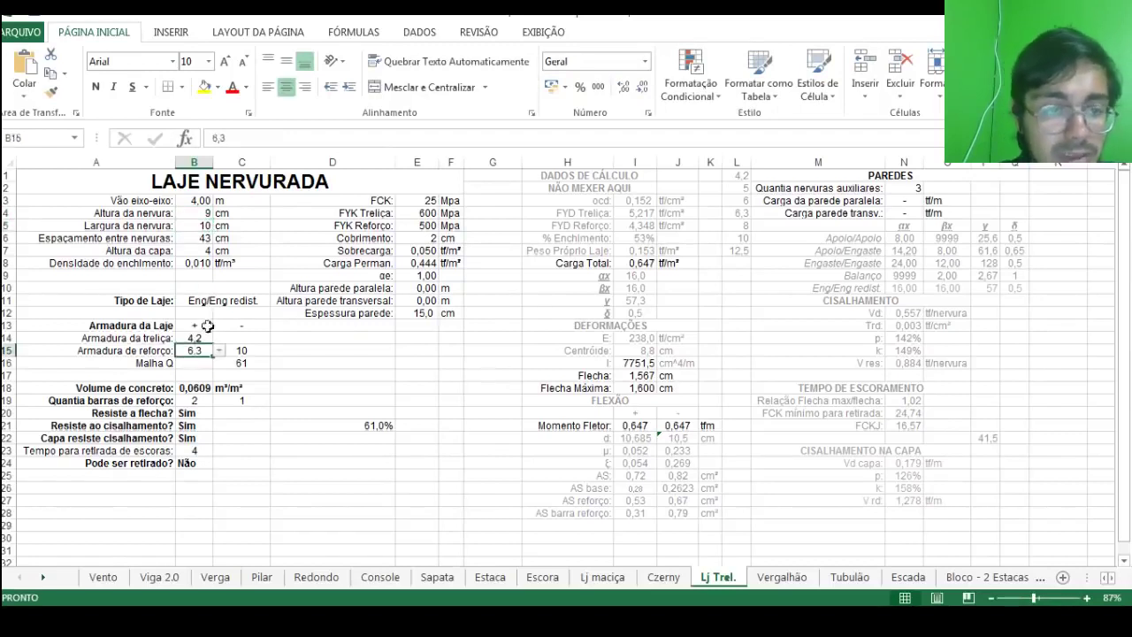
left_click(218, 351)
left_click(188, 379)
left_click(219, 351)
left_click(188, 371)
- Try rib heights of 8 cm and 10 cm for the ribbed slab, ending with 12 cm
left_click(196, 216)
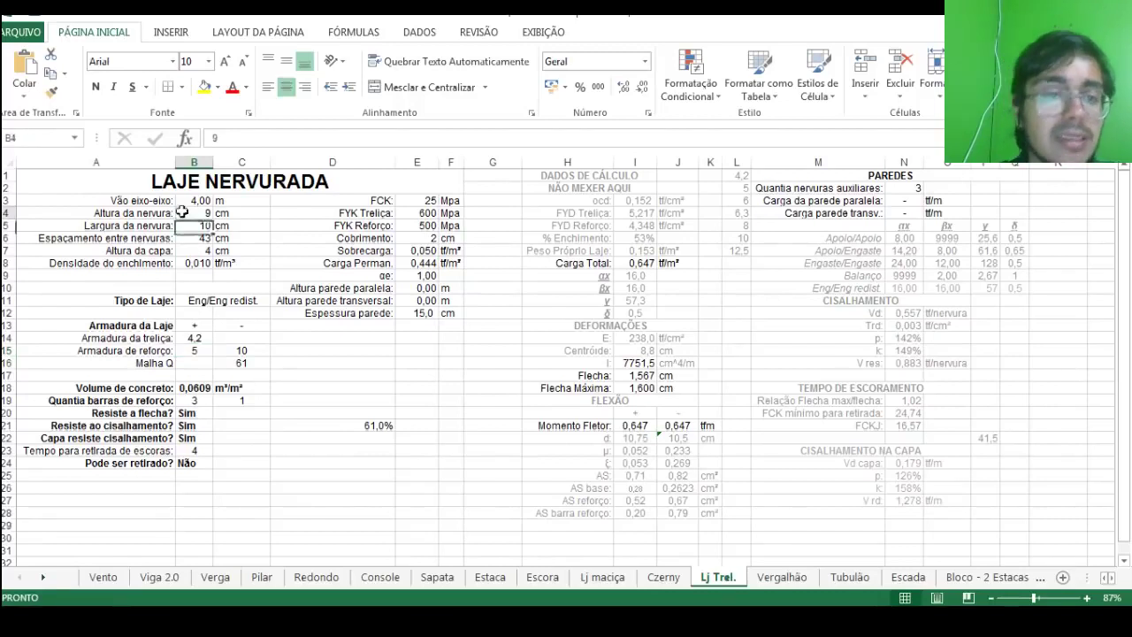
type("8")
key("Return")
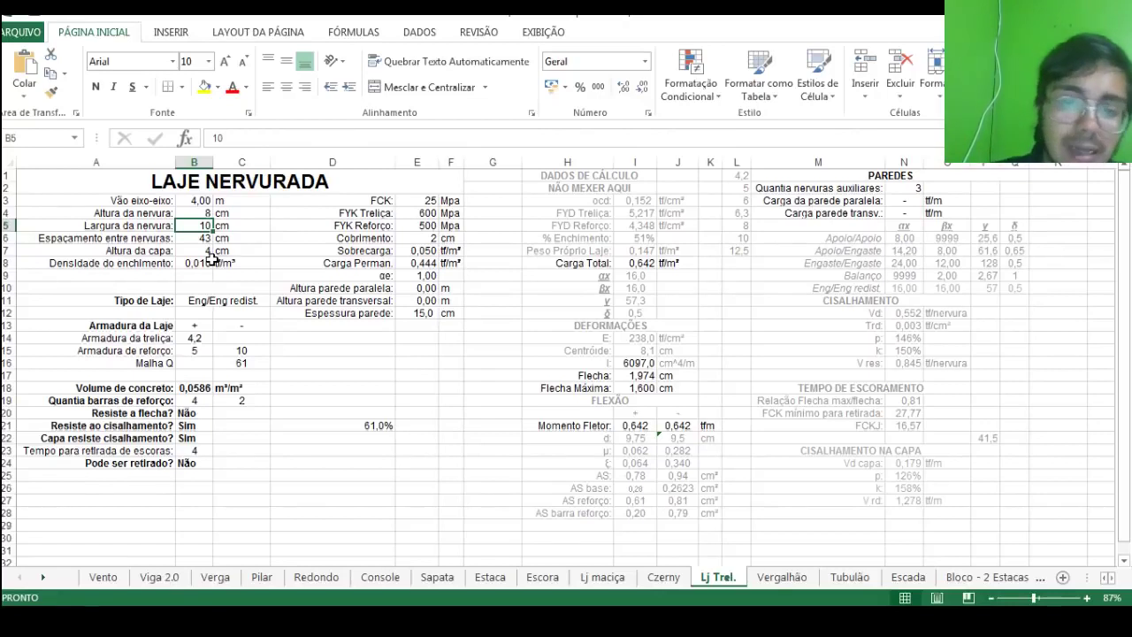
key("Up")
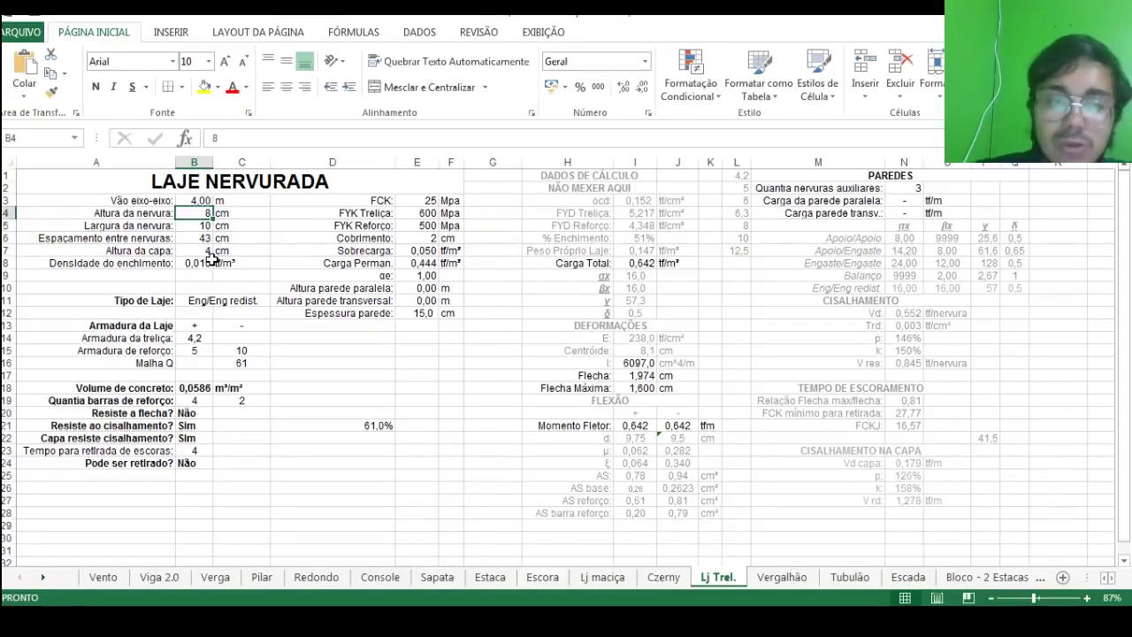
type("10")
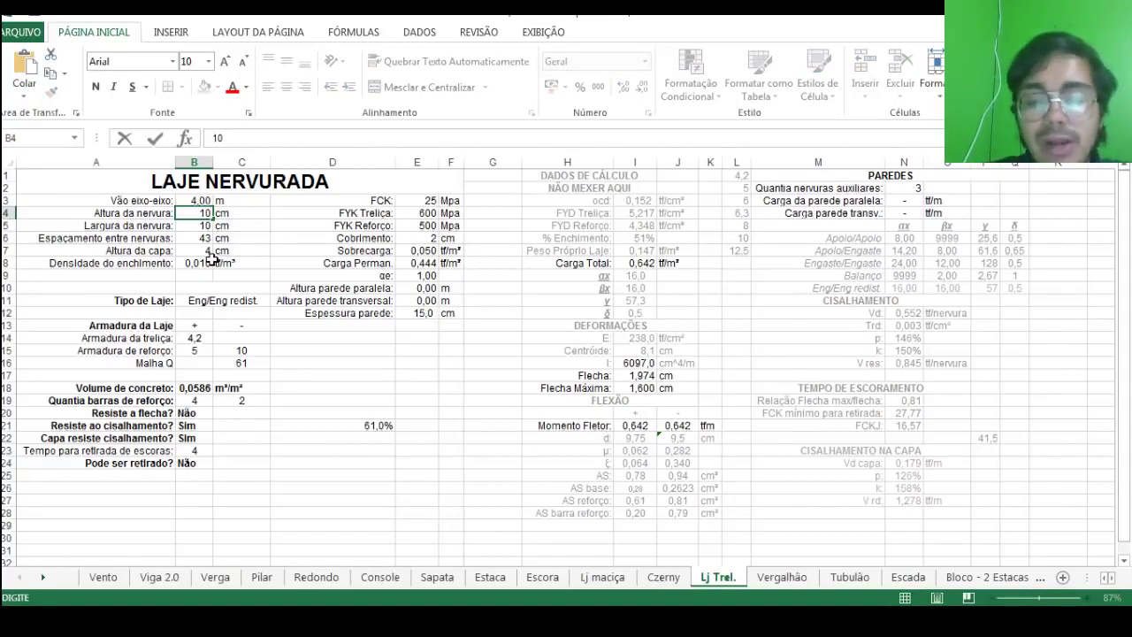
key("Return")
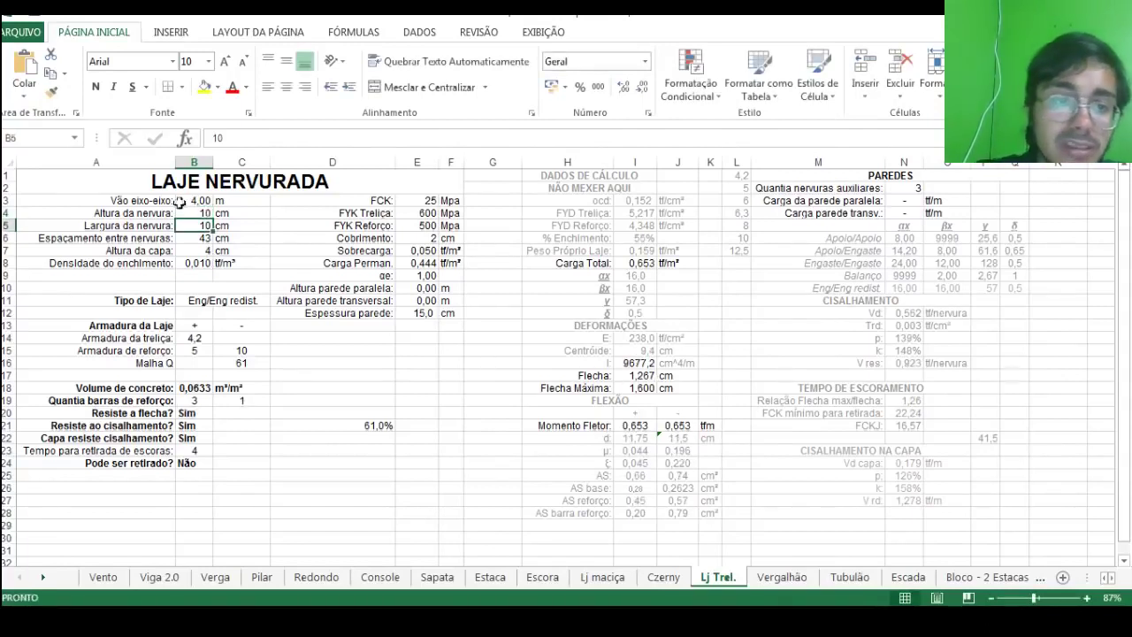
left_click(184, 215)
type("12")
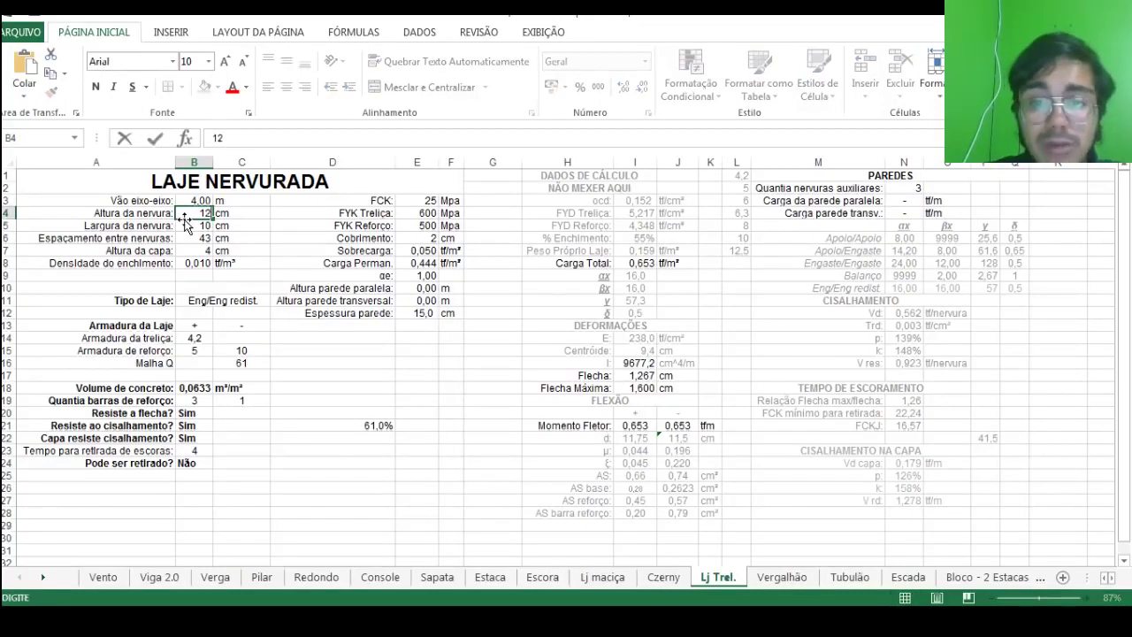
key("Return")
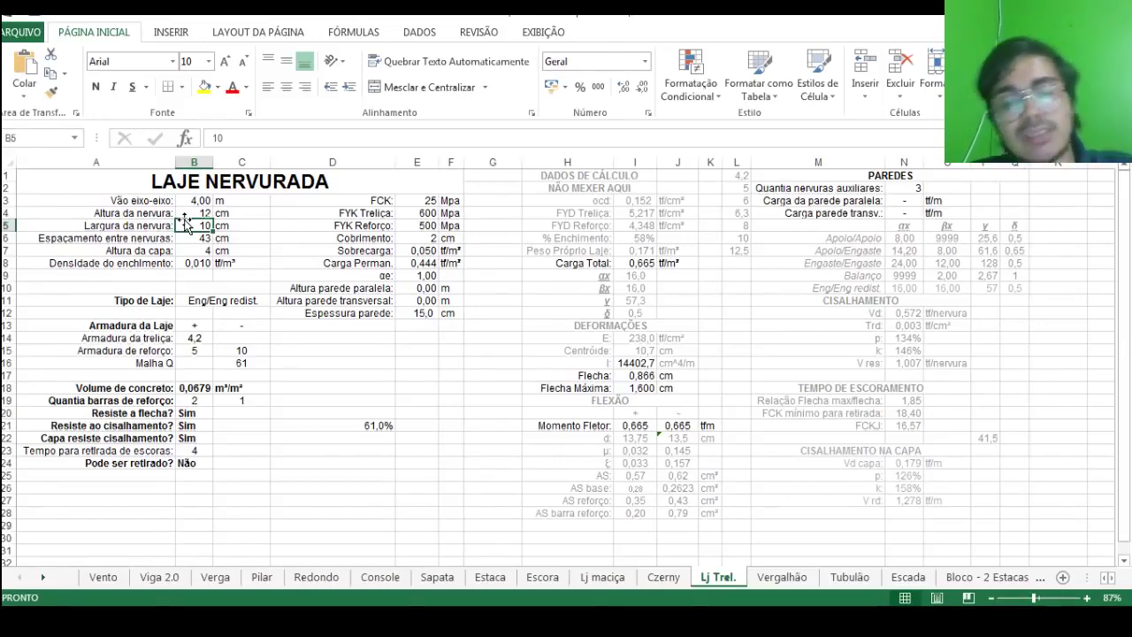
- On the Pilar sheet, set the column's shorter side (Lado menor) to 20 cm and its load (Carga) to 40 tf
left_click(258, 578)
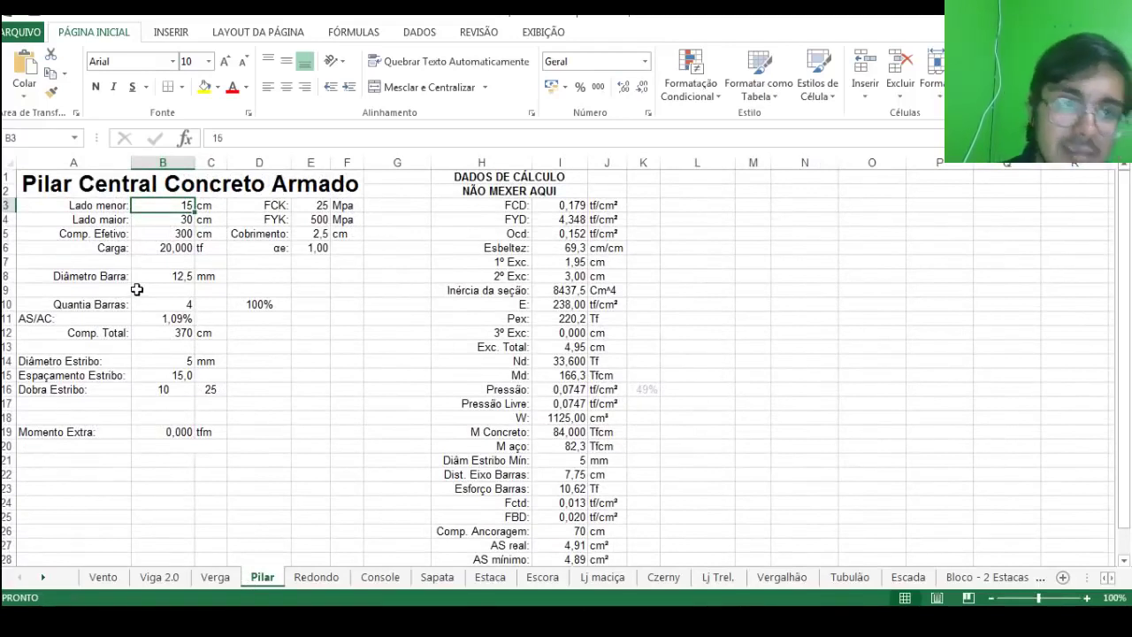
type("20")
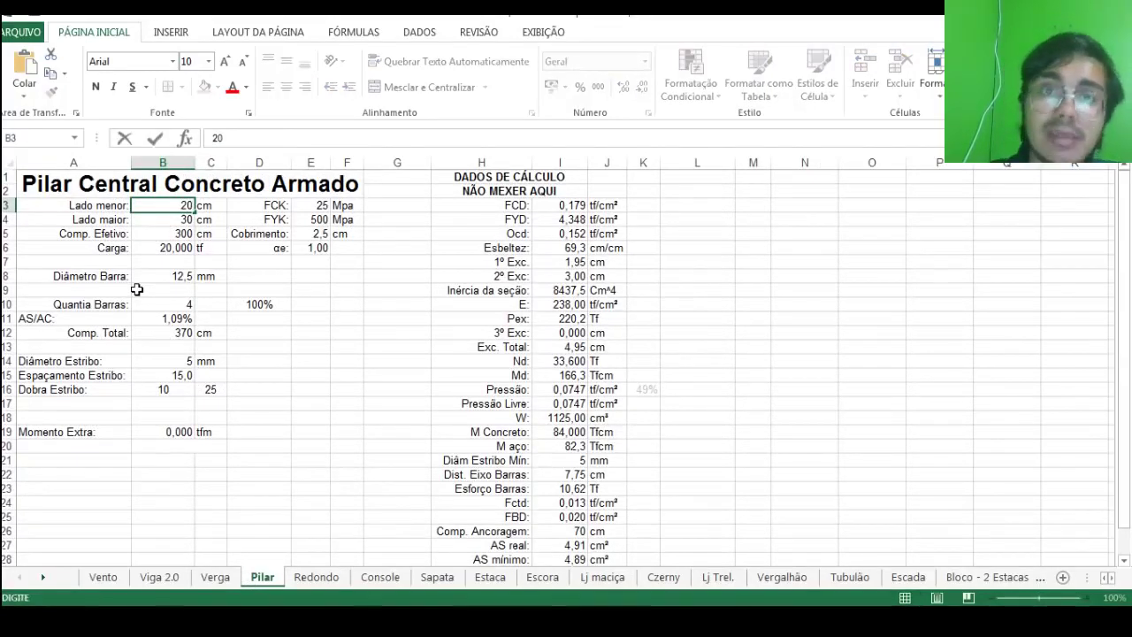
key("Return")
key("Return")
key("Return")
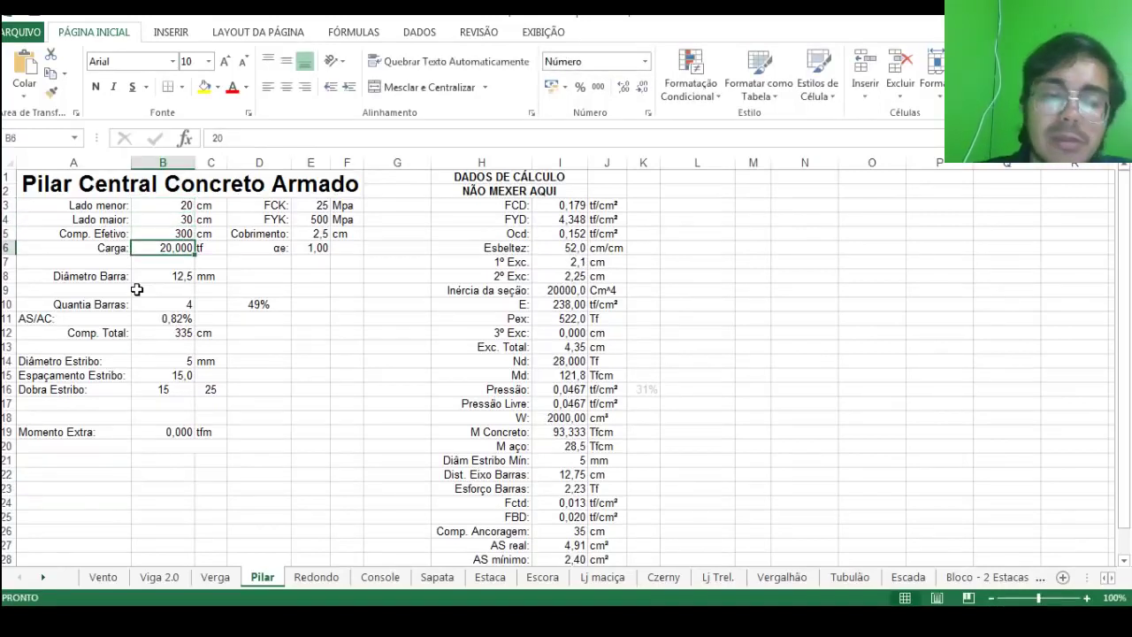
type("40")
key("Return")
key("Up")
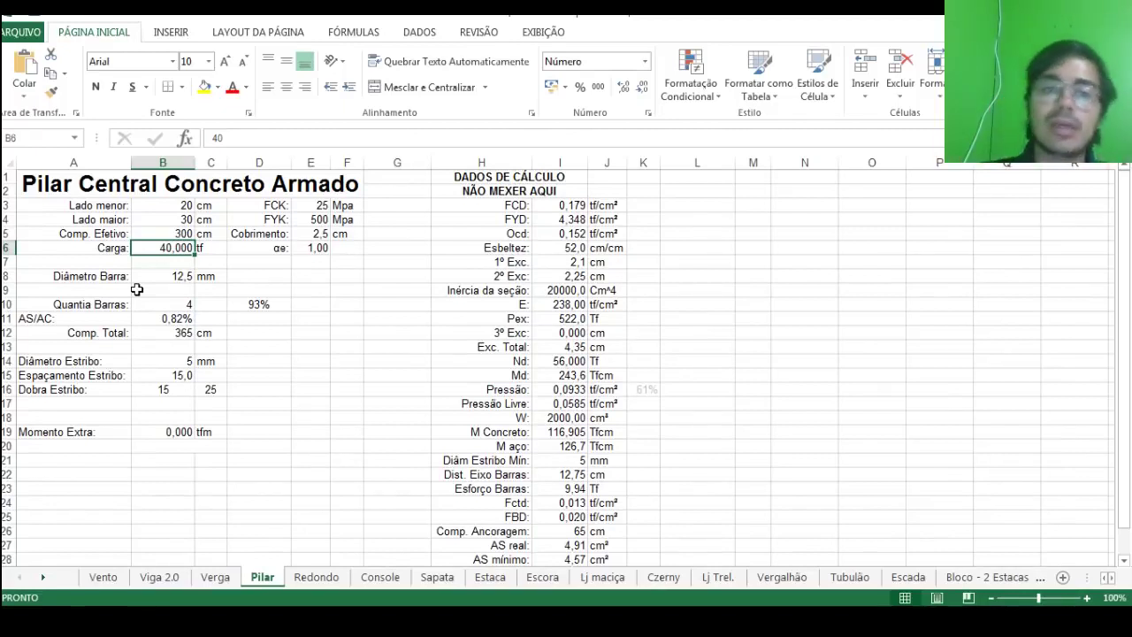
- Set the column's shorter side (Lado menor) to 30 cm
key("Up")
key("Up")
key("Up")
type("30")
key("Return")
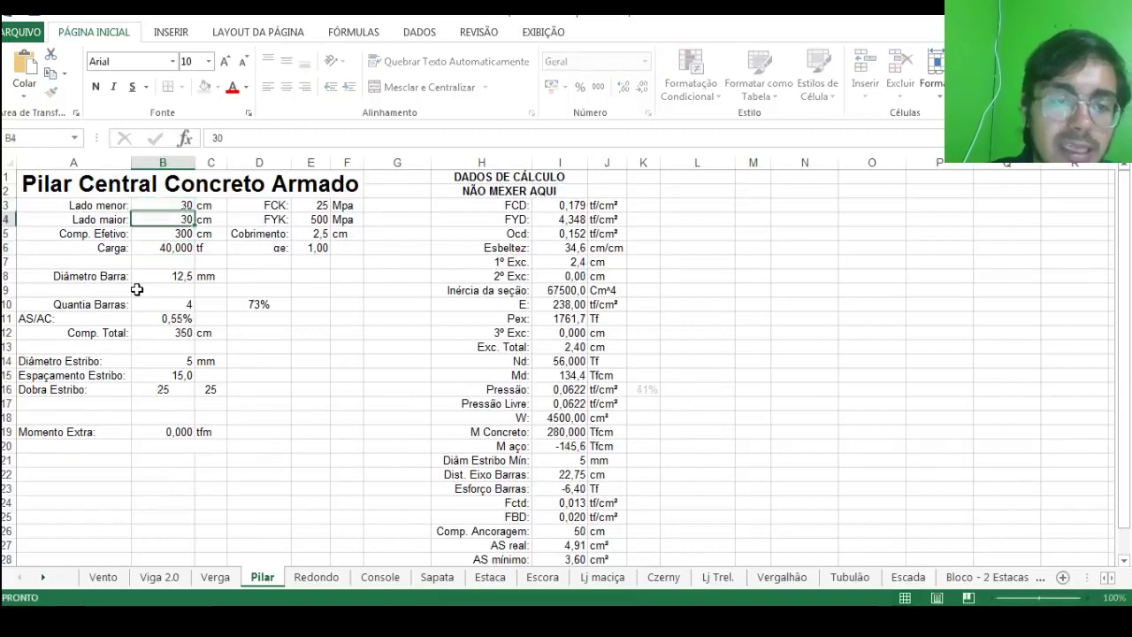
- Test the 30 cm square column with loads of 60 tf and 80 tf
key("Return")
key("Return")
type("60")
key("Return")
key("Up")
type("80")
key("Return")
key("Up")
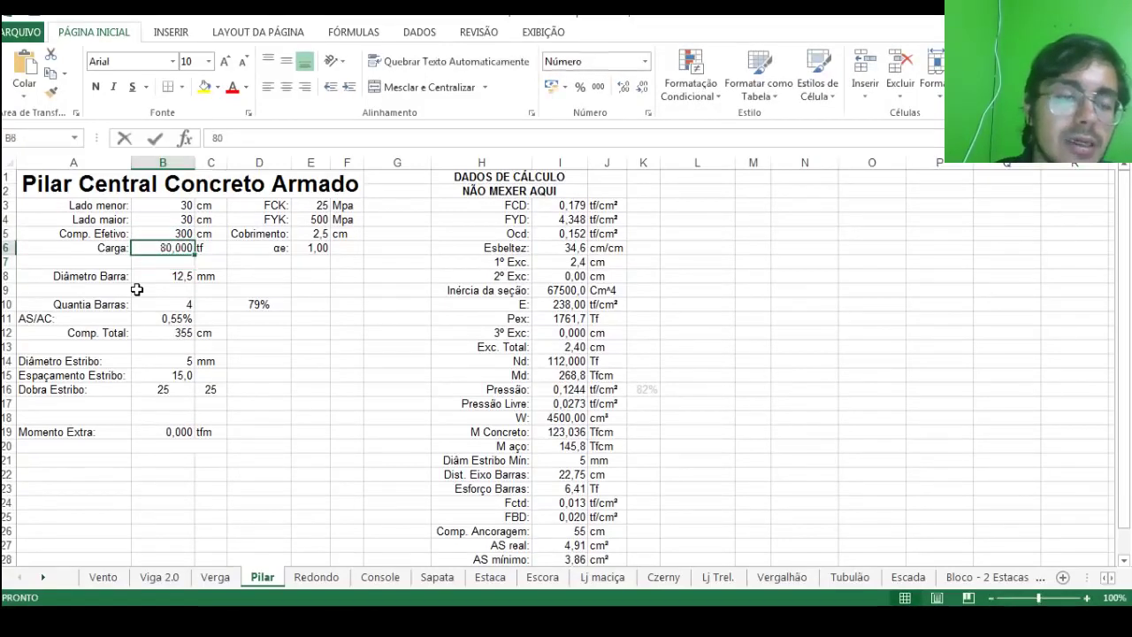
- Try column loads of 85 tf and 90 tf, ending with a load of 89 tf
type("85")
key("Return")
key("Up")
type("90")
key("Return")
key("Up")
type("89")
key("Return")
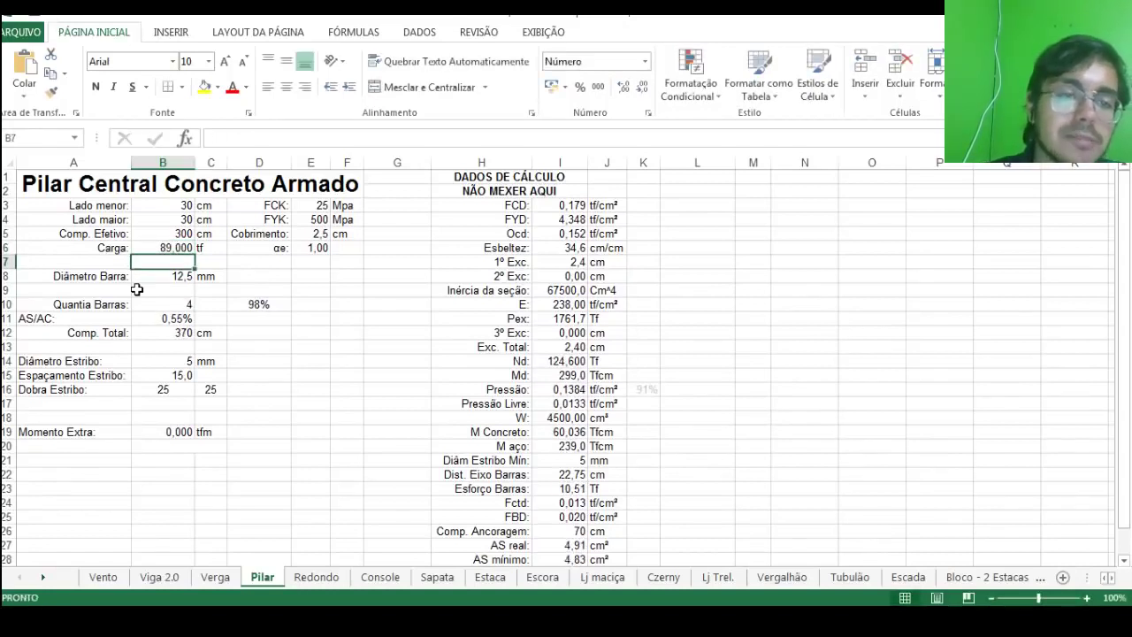
key("Up")
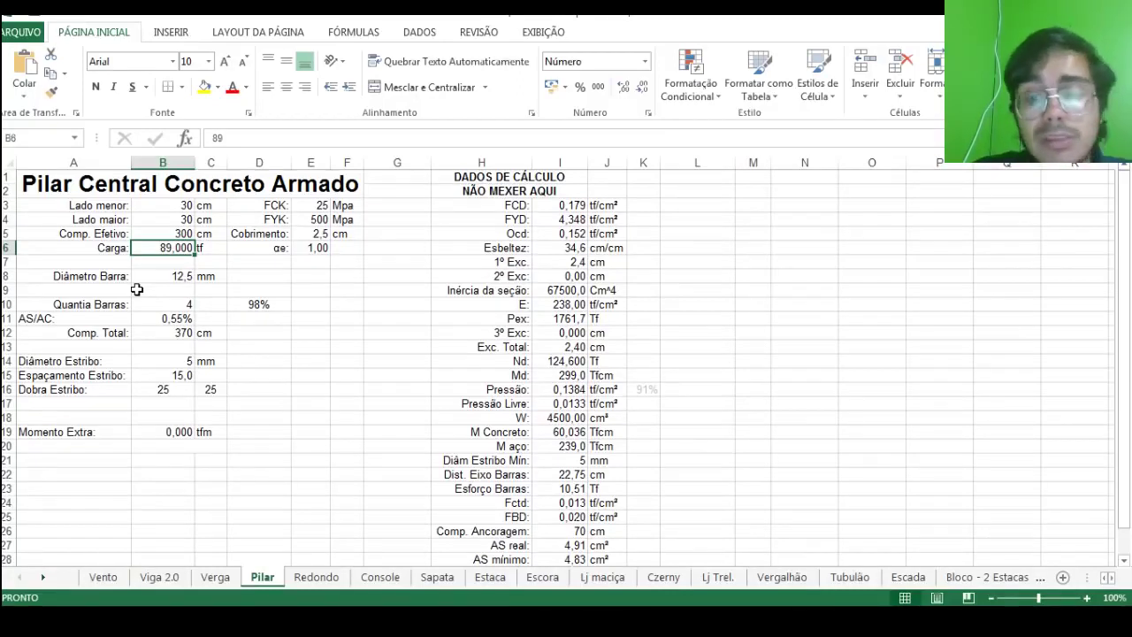
- Return to the Lj Trel. sheet and set the slab's rib height to 8 cm
left_click(712, 577)
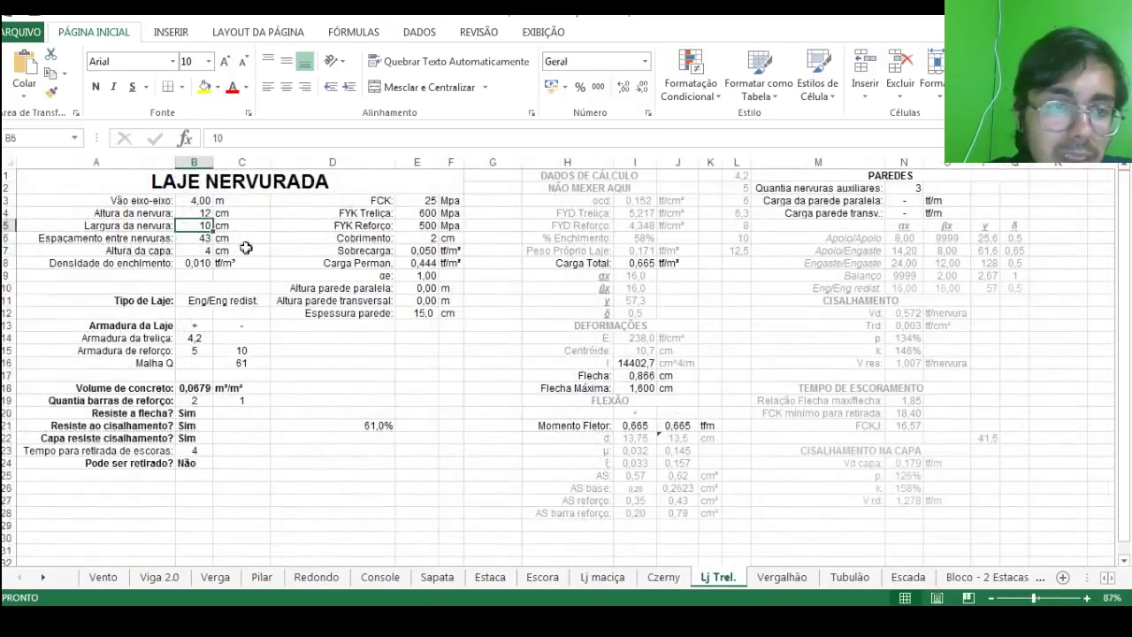
left_click(210, 219)
left_click(209, 219)
left_click(209, 220)
left_click(212, 239)
left_click(212, 240)
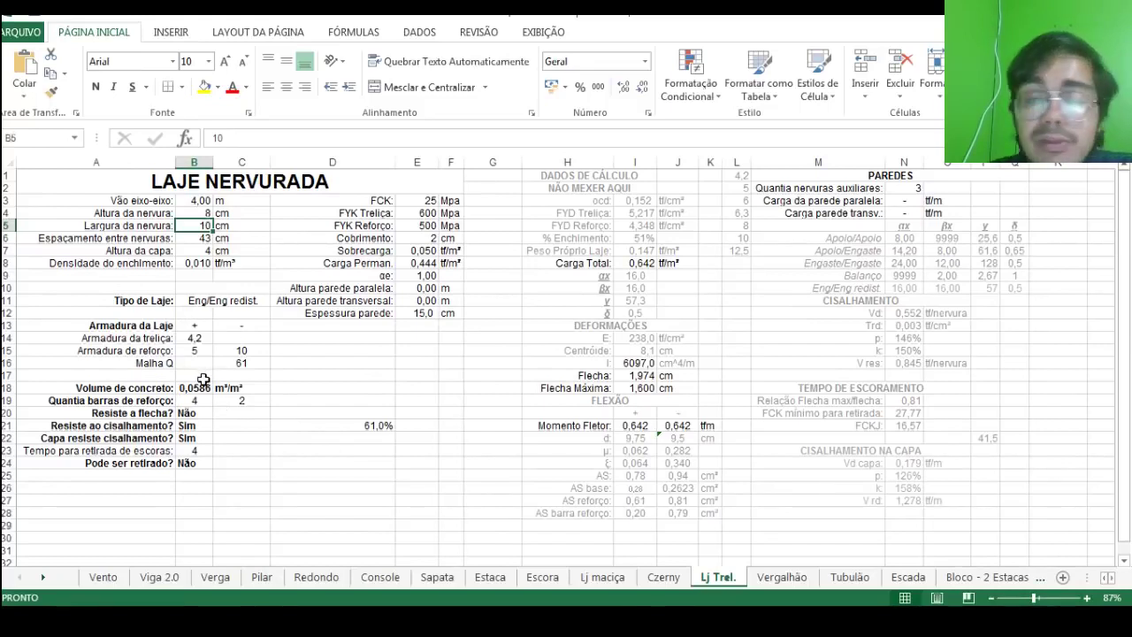
- Raise the slab's rib height to 9 cm and finally to 12 cm
left_click(199, 213)
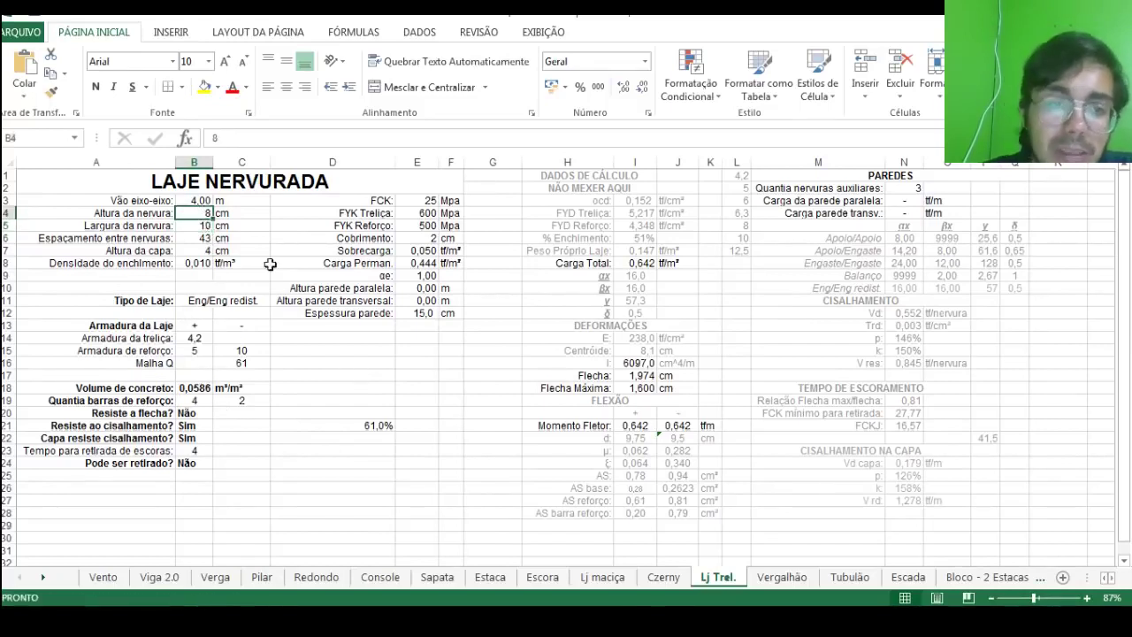
type("9")
key("Return")
key("Up")
type("12")
key("Return")
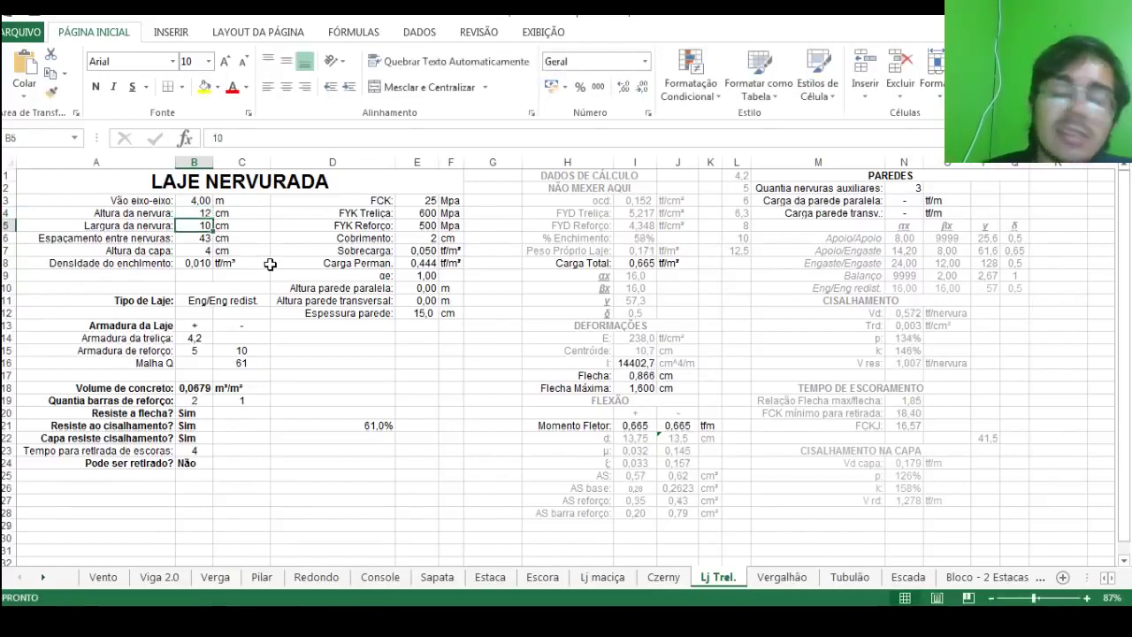